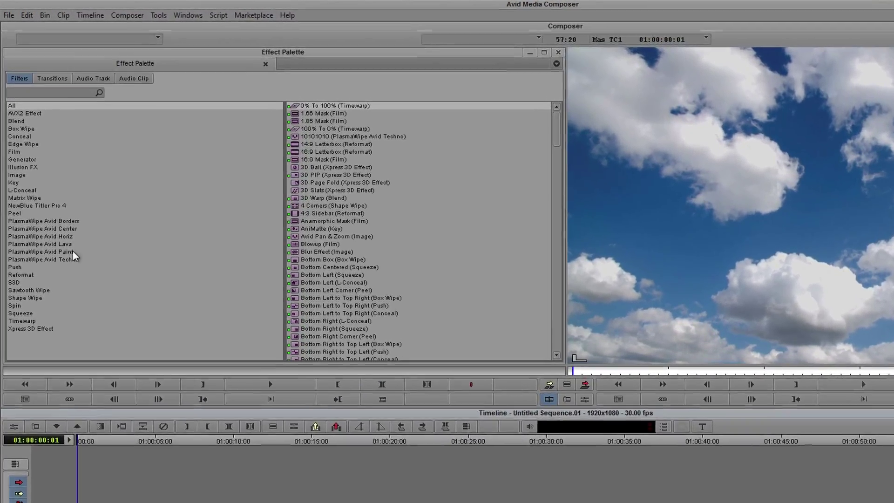
- Drag the Titler Pro 4 effect from the NewBlue Titler Pro 4 category onto the empty V2 track above Clouds.mp4
{"action": "left_click", "coordinate": [52, 205]}
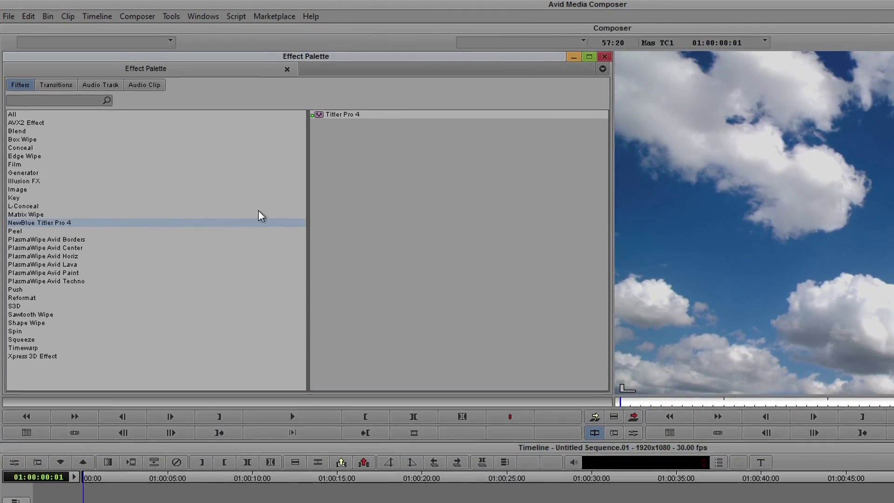
{"action": "left_click", "coordinate": [345, 116]}
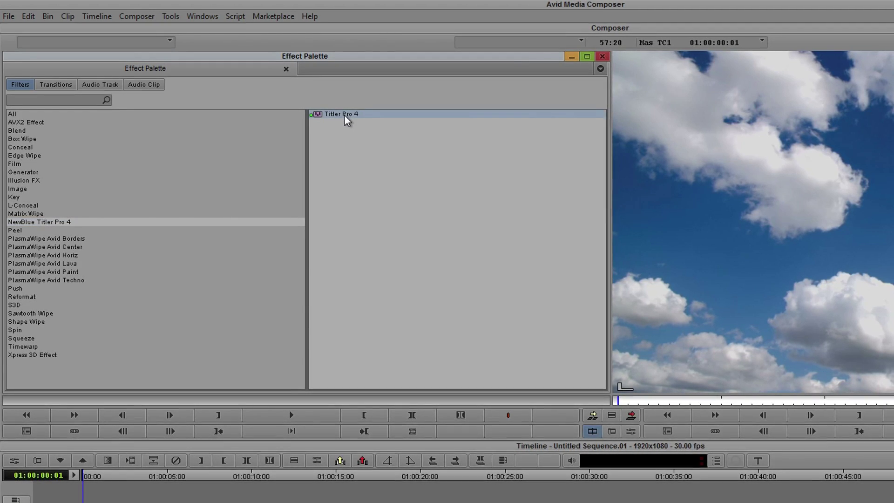
{"action": "left_click_drag", "start_coordinate": [345, 114], "coordinate": [270, 394]}
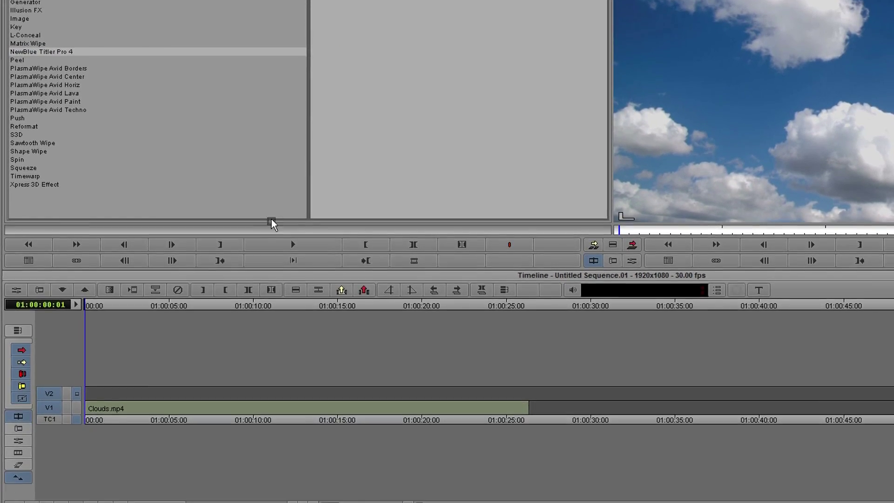
{"action": "left_click_drag", "start_coordinate": [272, 225], "coordinate": [111, 394]}
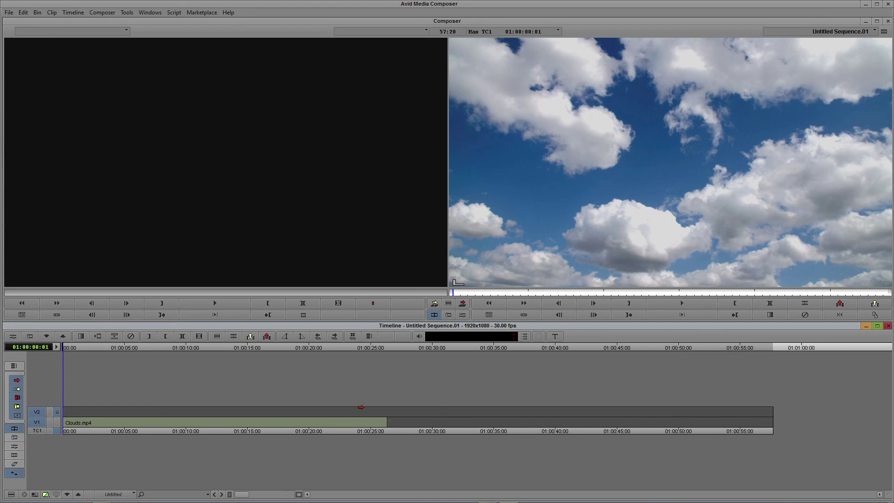
- Add a New Blue title through the timeline's Add/Edit Title option and confirm, opening Quick Edit with Title 01
{"action": "right_click", "coordinate": [361, 409]}
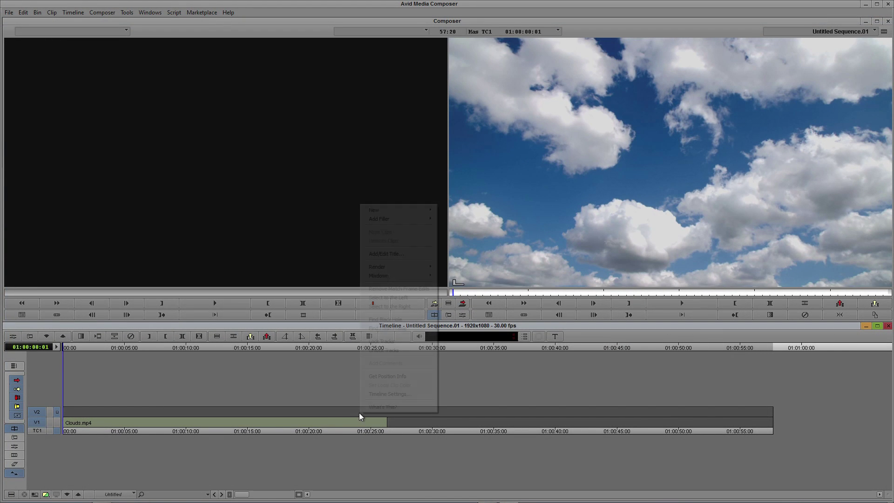
{"action": "left_click", "coordinate": [403, 255]}
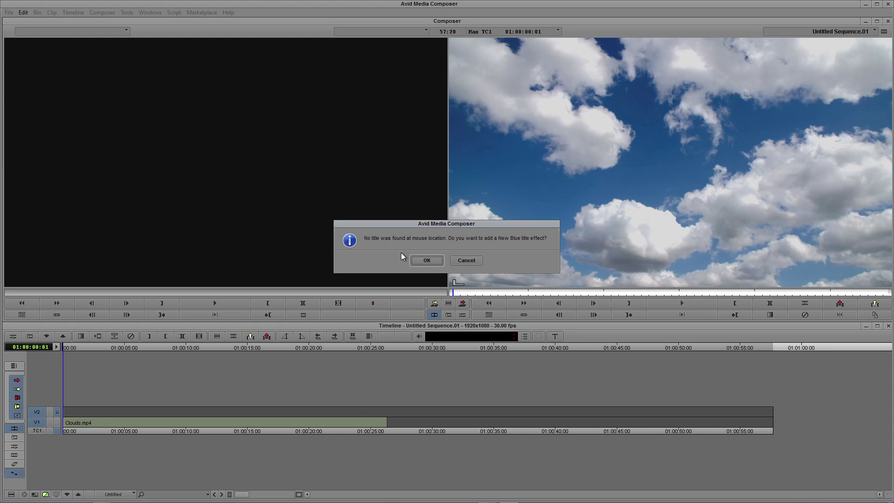
{"action": "left_click", "coordinate": [426, 261]}
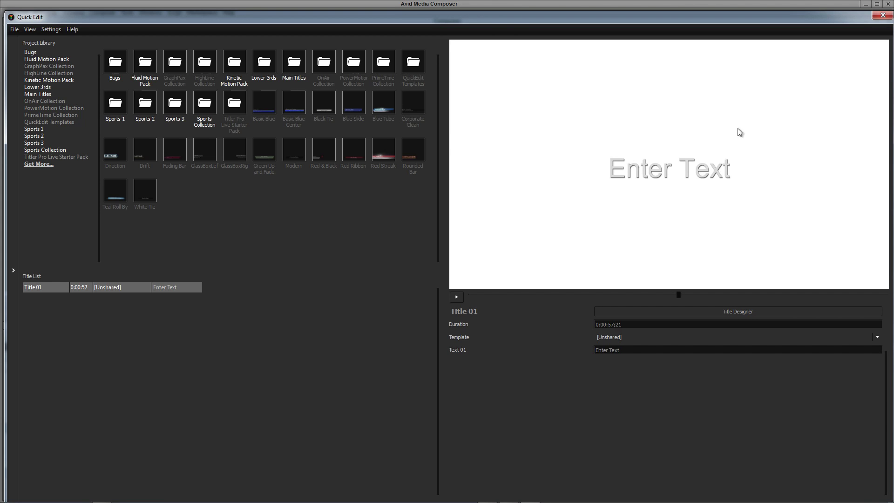
- Close Quick Edit and relaunch the Titler Pro 4 interface from the Effect Editor, showing Title 04
{"action": "left_click", "coordinate": [883, 16]}
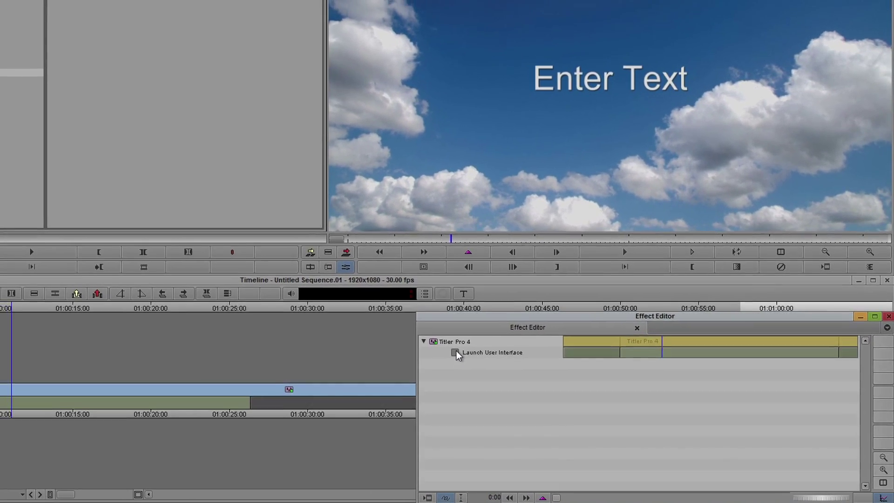
{"action": "left_click", "coordinate": [430, 344]}
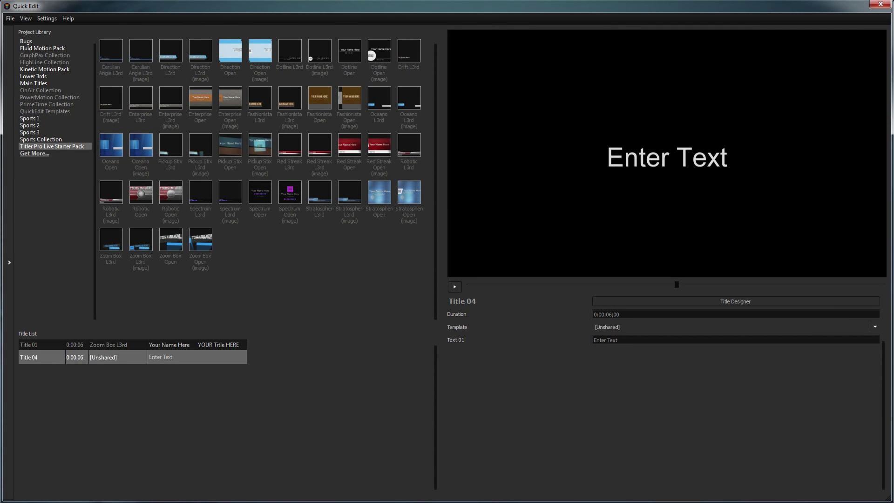
{"action": "left_click", "coordinate": [49, 19]}
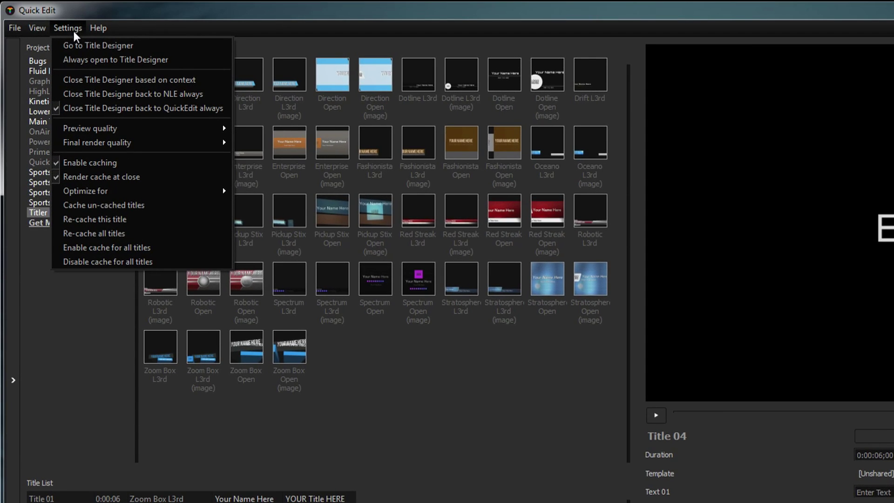
- Visit the Title Designer, return to Quick Edit, and pick up the Zoom Box Open template thumbnail
{"action": "left_click", "coordinate": [73, 45]}
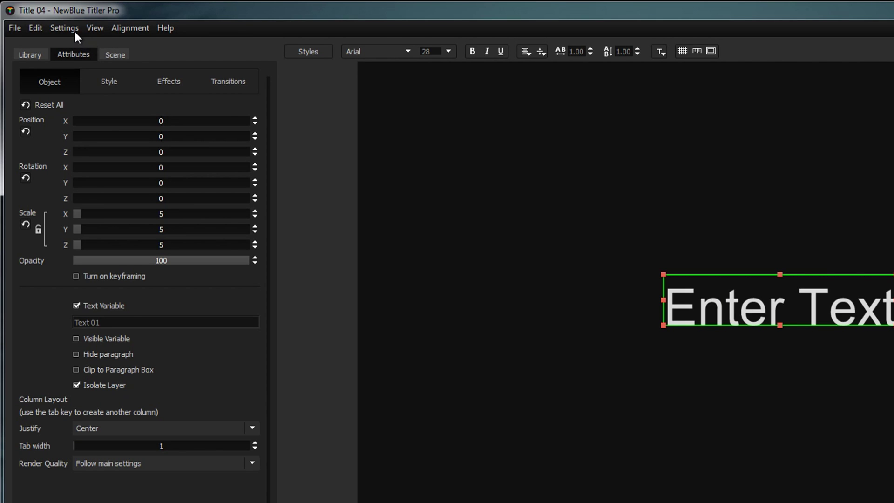
{"action": "left_click", "coordinate": [72, 30]}
{"action": "left_click", "coordinate": [78, 44]}
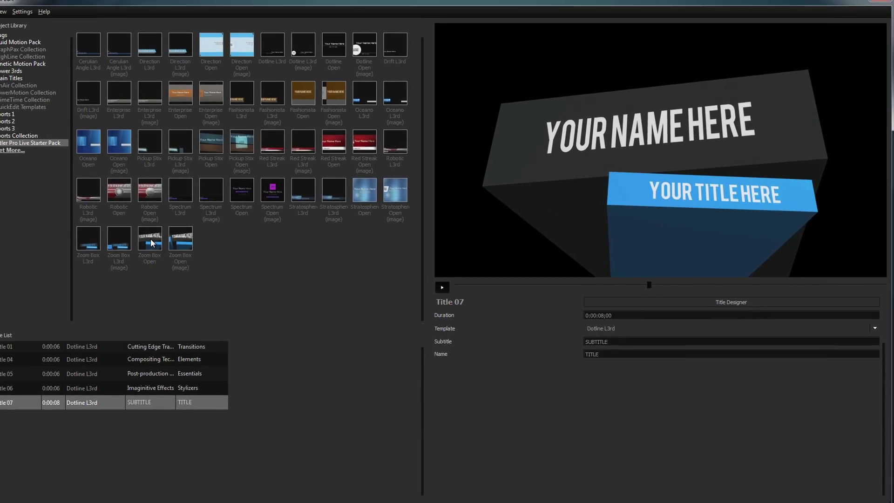
{"action": "left_click_drag", "start_coordinate": [109, 241], "coordinate": [107, 269]}
- Drop the Zoom Box Open template onto the Title 07 row in the Title List
{"action": "left_click_drag", "start_coordinate": [180, 270], "coordinate": [182, 399]}
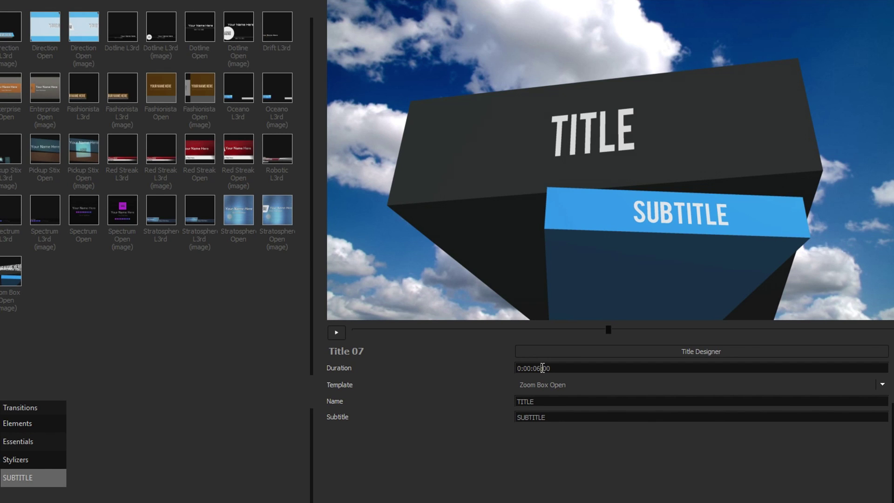
{"action": "left_click", "coordinate": [883, 385]}
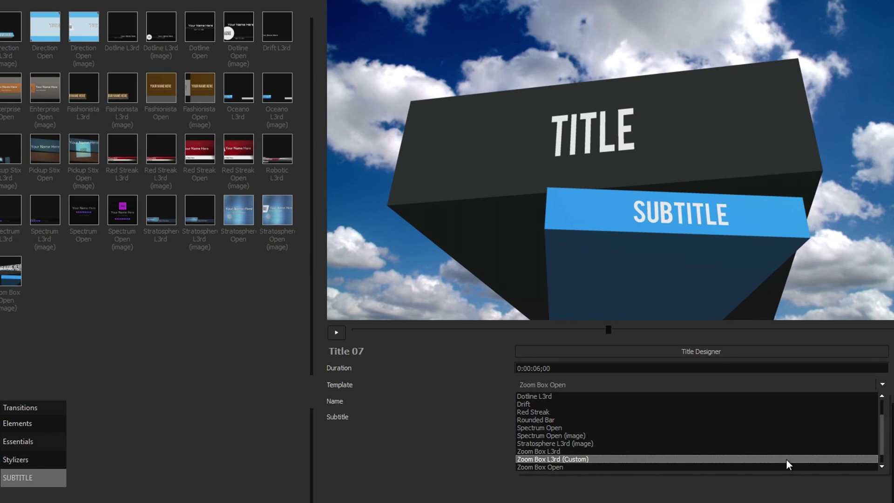
- Switch Title 07 to Zoom Box L3rd (Custom) with name TITLER PRO and subtitle DYNAMIC 3D TITLES
{"action": "left_click", "coordinate": [786, 460]}
{"action": "type", "text": "TITLER PRO"}
{"action": "key", "text": "Tab"}
{"action": "type", "text": "DYNAMIC 3D TITLES"}
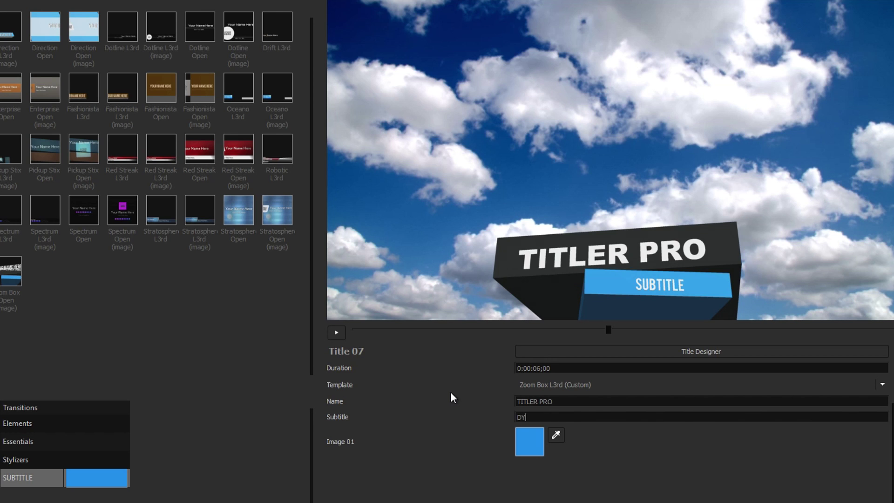
- Sample the sky blue as the Image 01 banner colour and preview the animation
{"action": "left_click", "coordinate": [554, 435]}
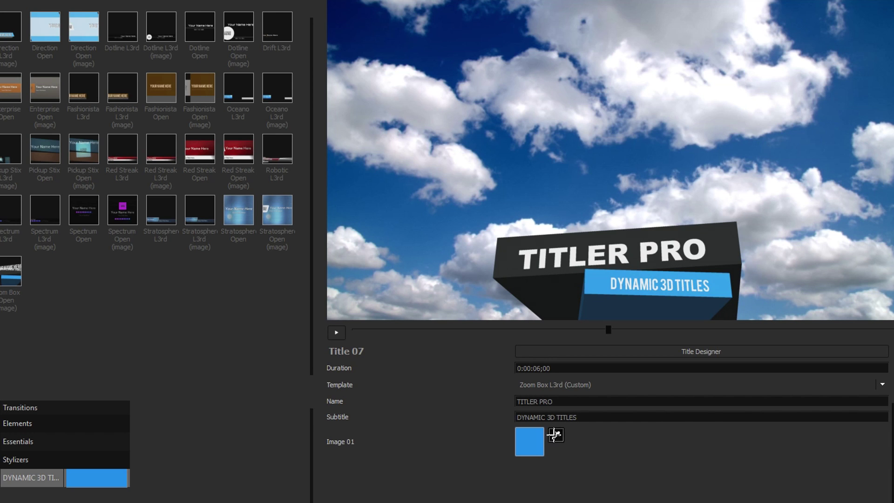
{"action": "left_click", "coordinate": [526, 172]}
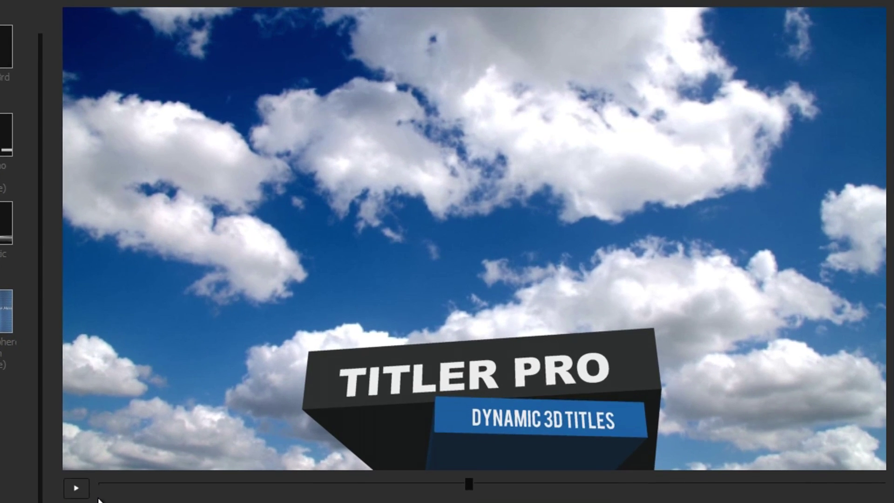
{"action": "left_click", "coordinate": [294, 358]}
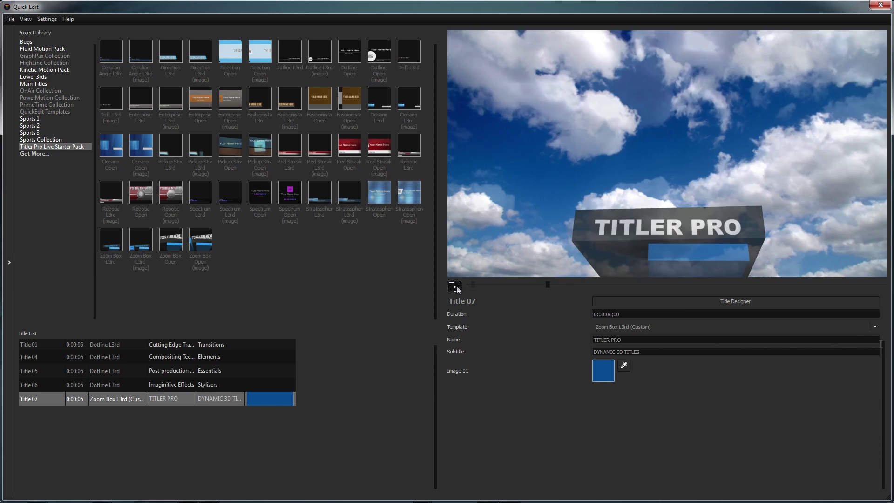
{"action": "left_click", "coordinate": [47, 19]}
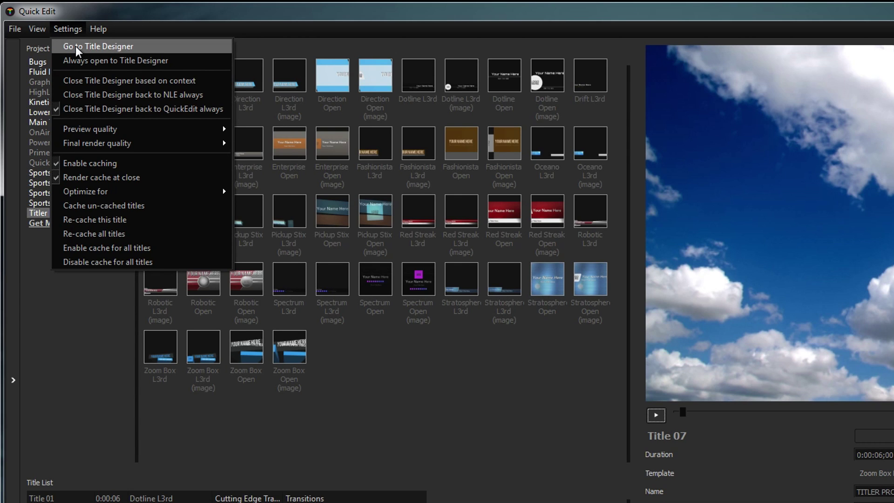
{"action": "left_click", "coordinate": [76, 46]}
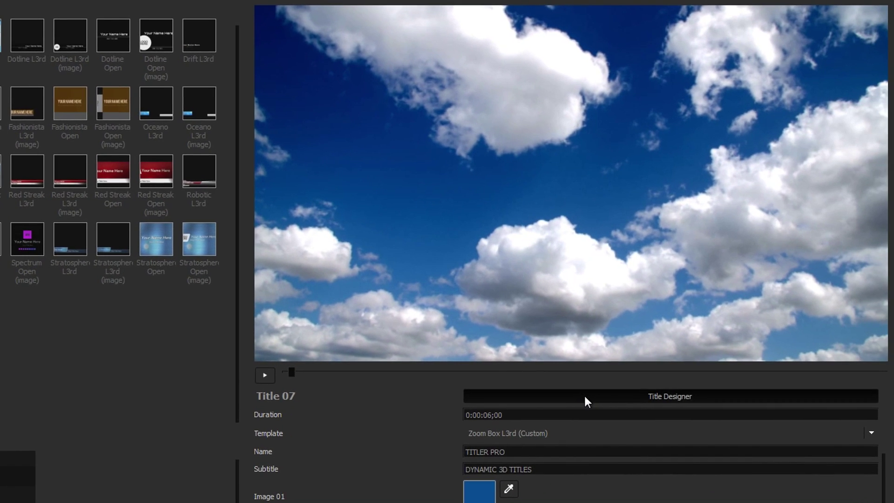
- Open Title 07 in the Title Designer and move the playhead forward in its timeline
{"action": "left_click", "coordinate": [588, 398]}
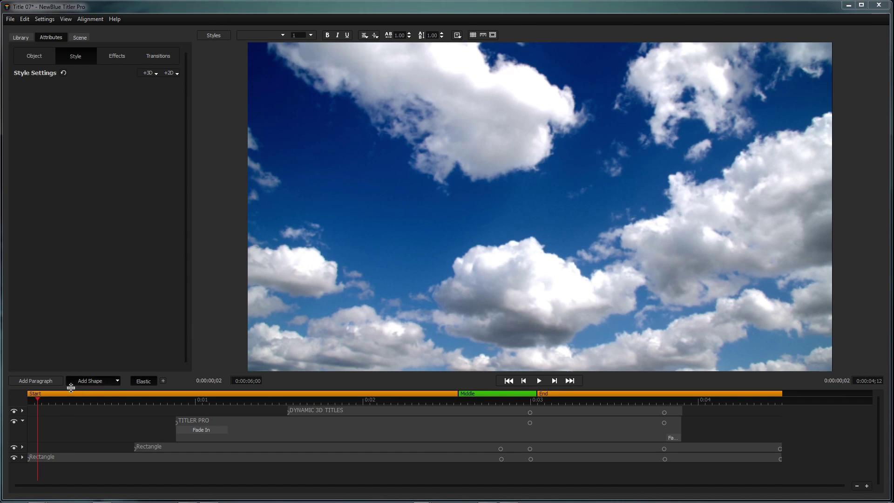
{"action": "left_click", "coordinate": [95, 403]}
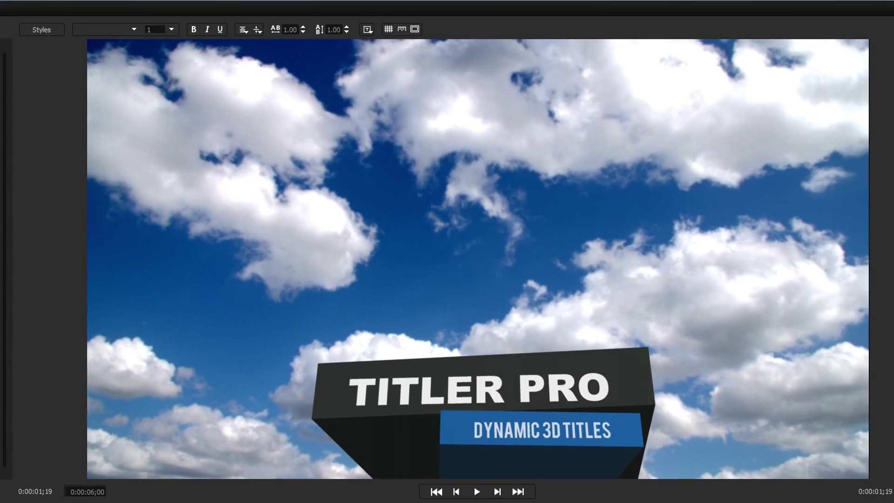
- Set the TITLER PRO text to the Bebas font and centre-align it
{"action": "left_click", "coordinate": [364, 389]}
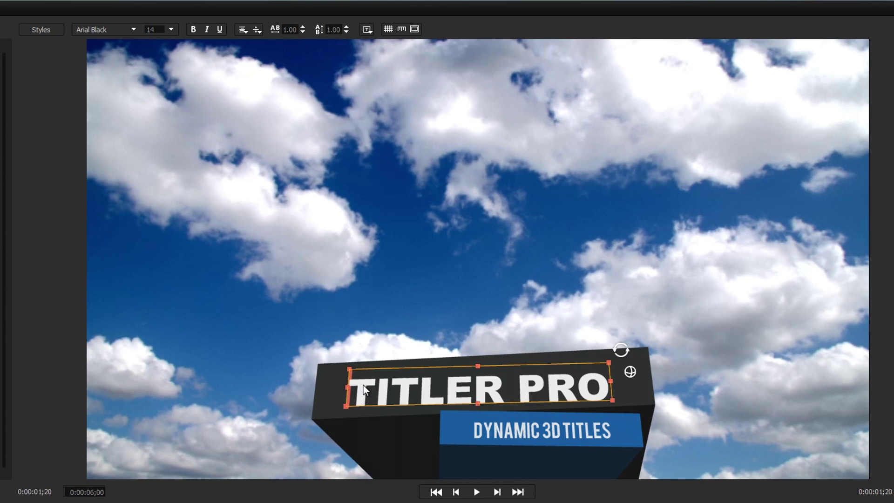
{"action": "left_click", "coordinate": [134, 29]}
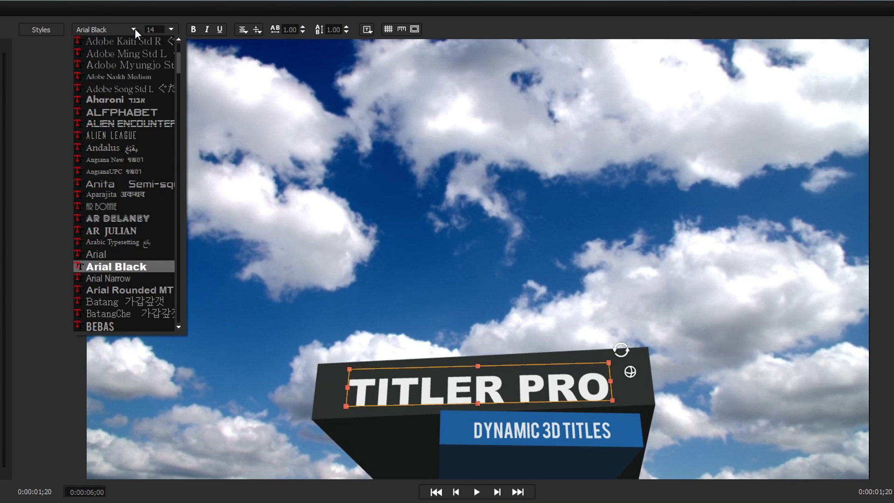
{"action": "left_click", "coordinate": [126, 324]}
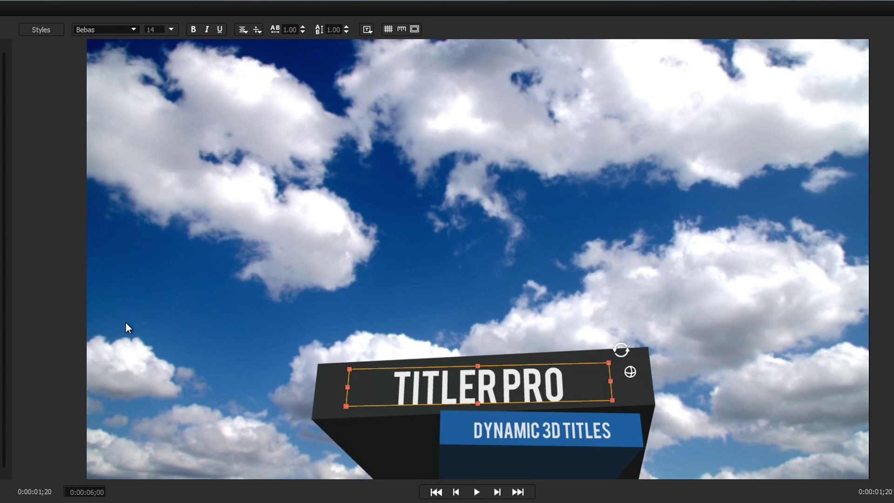
{"action": "left_click", "coordinate": [242, 29]}
{"action": "left_click", "coordinate": [247, 58]}
- Give TITLER PRO letter spacing 1.05 and line spacing 1.10
{"action": "left_click", "coordinate": [304, 26]}
{"action": "left_click", "coordinate": [303, 26]}
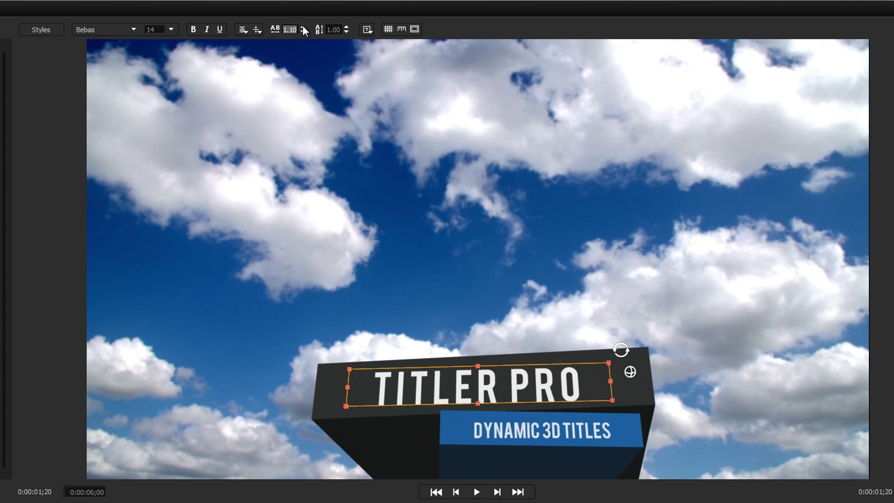
{"action": "left_click", "coordinate": [304, 33]}
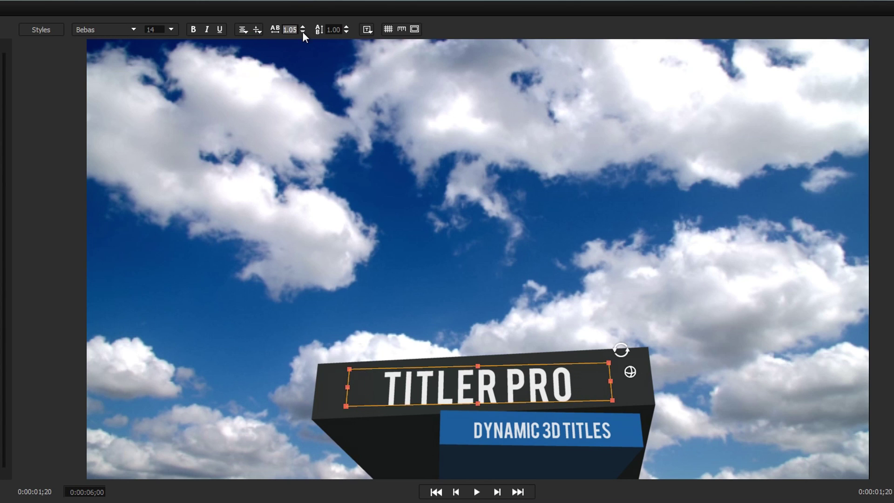
{"action": "left_click", "coordinate": [347, 27]}
{"action": "left_click", "coordinate": [347, 27]}
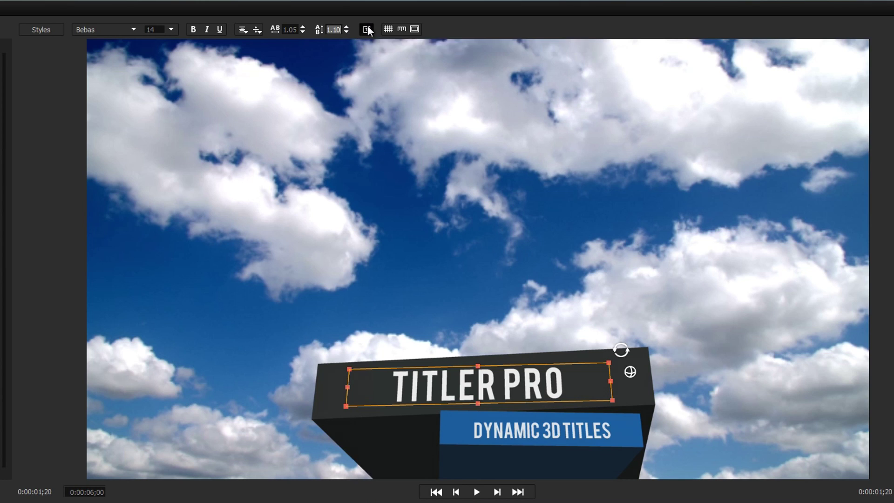
{"action": "left_click", "coordinate": [367, 28]}
- Fit TITLER PRO to its text box width and toggle the grid and title-safe guides
{"action": "left_click", "coordinate": [386, 73]}
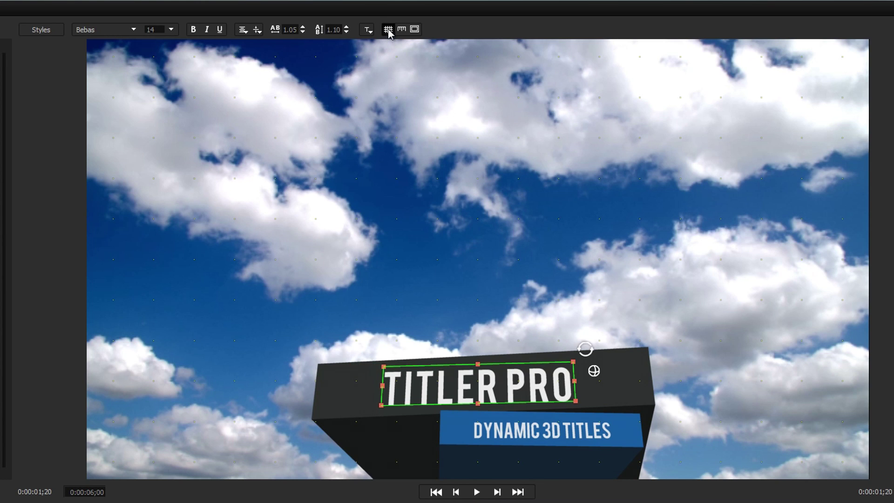
{"action": "left_click", "coordinate": [402, 29]}
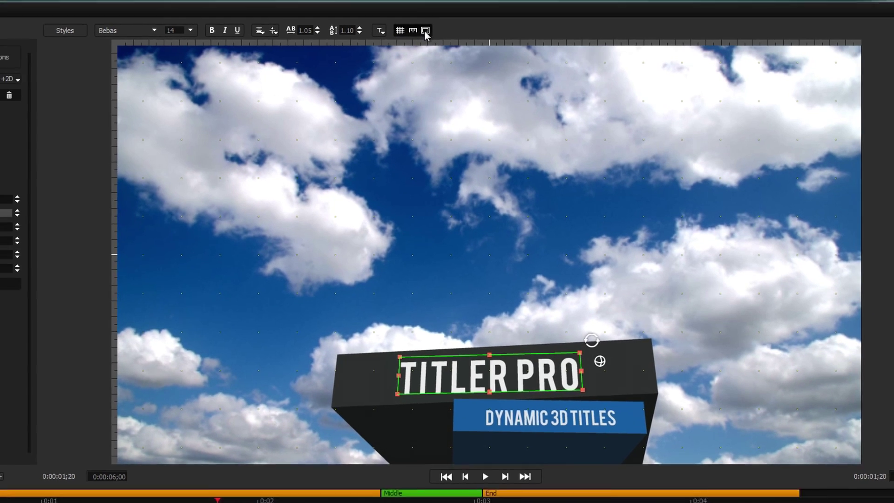
{"action": "left_click", "coordinate": [414, 29]}
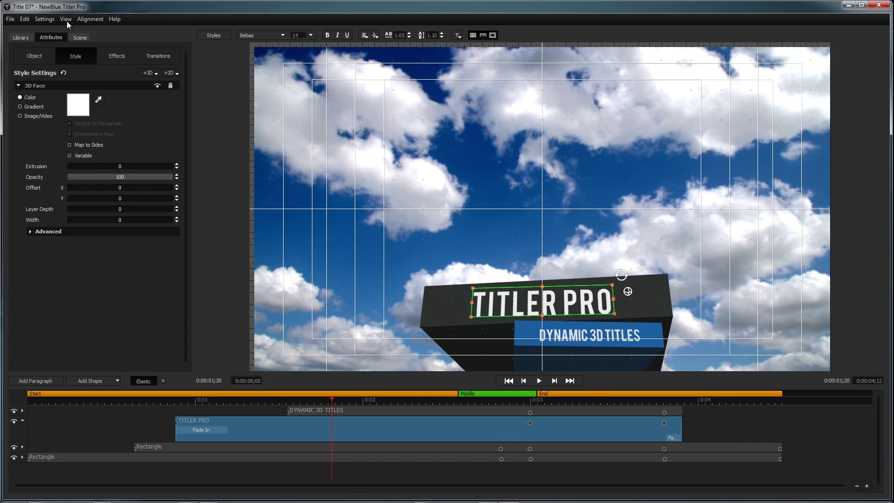
- Hide the crosshairs, 16:9 margins and 4:3 margins on the canvas
{"action": "left_click", "coordinate": [47, 18]}
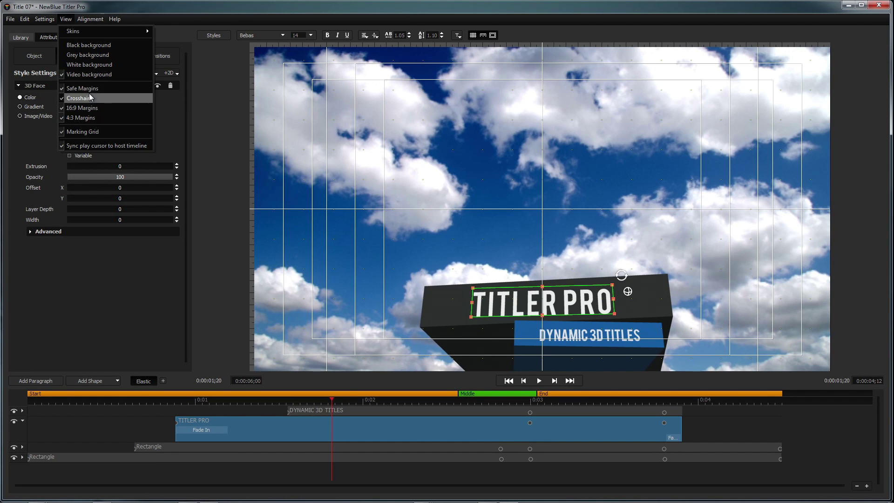
{"action": "left_click", "coordinate": [73, 98]}
{"action": "left_click", "coordinate": [66, 18]}
{"action": "left_click", "coordinate": [85, 99]}
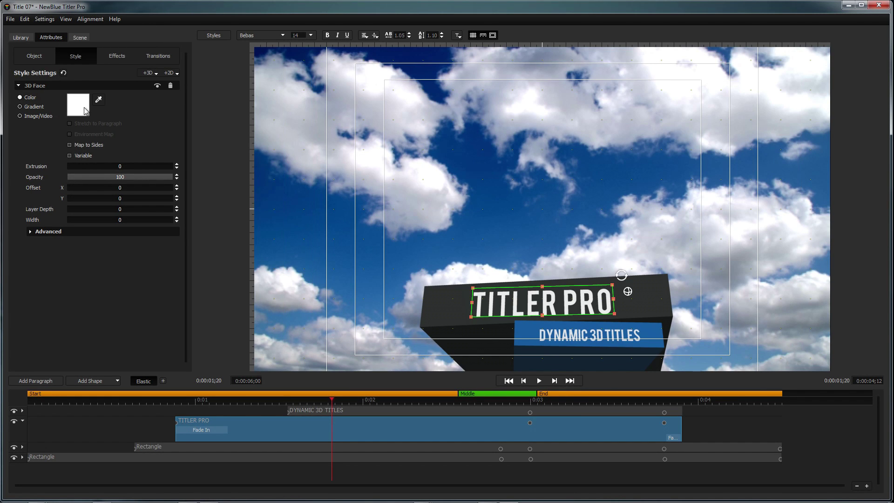
{"action": "left_click", "coordinate": [71, 19]}
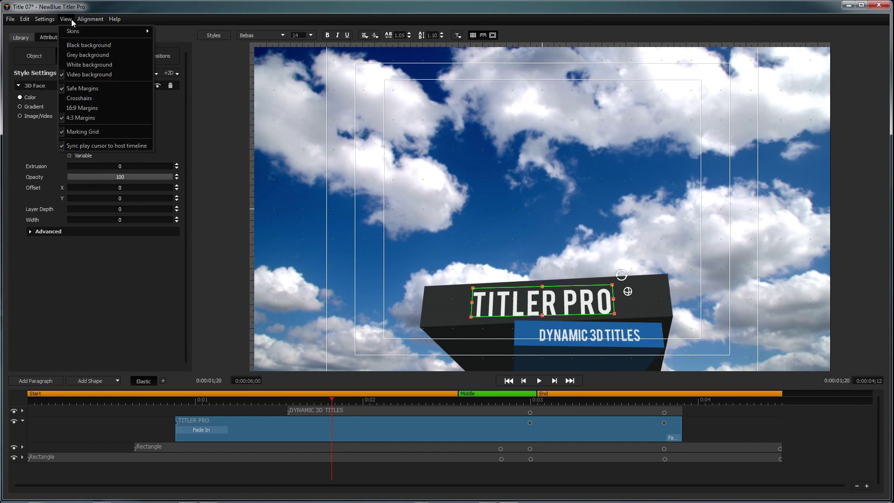
{"action": "left_click", "coordinate": [84, 116]}
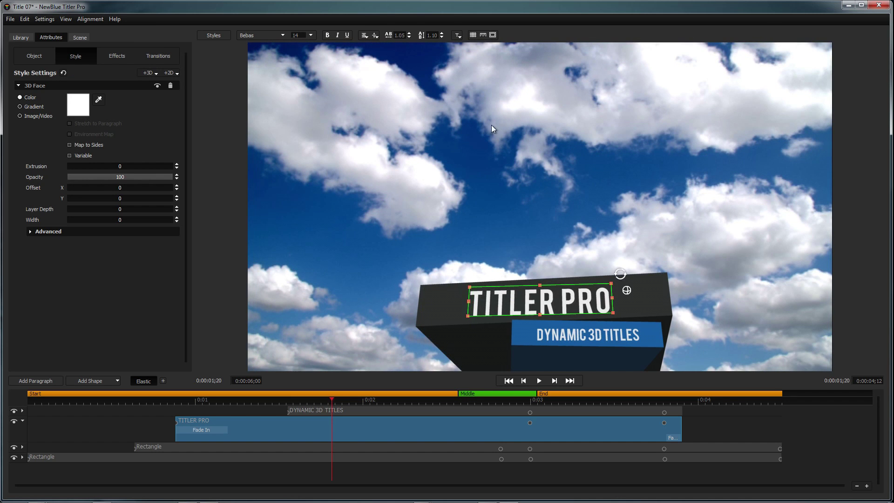
- Bring up the Titler Pro 4 Shortcuts help page and scroll through it
{"action": "left_click", "coordinate": [115, 19]}
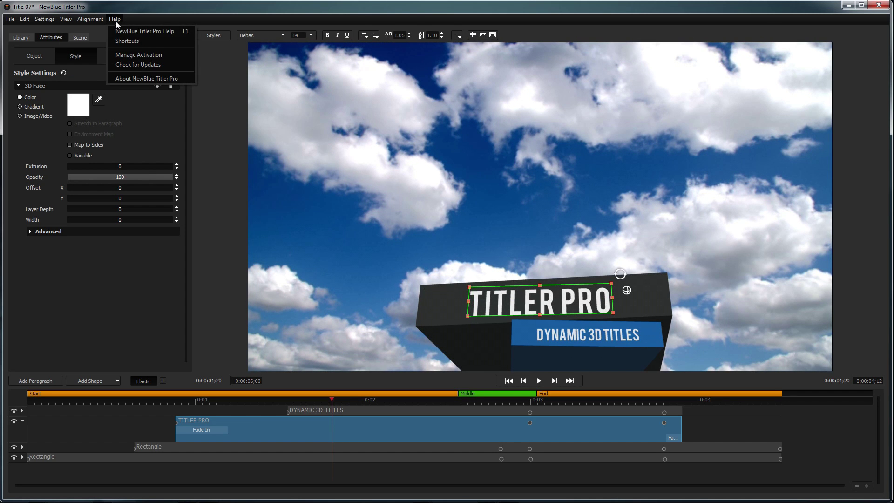
{"action": "left_click", "coordinate": [119, 40]}
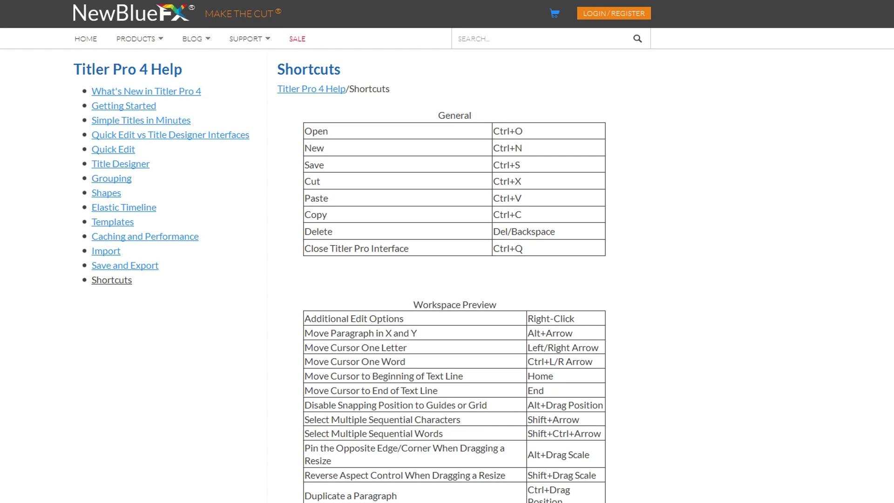
{"action": "scroll", "coordinate": [447, 252], "scroll_direction": "down", "scroll_amount": 2}
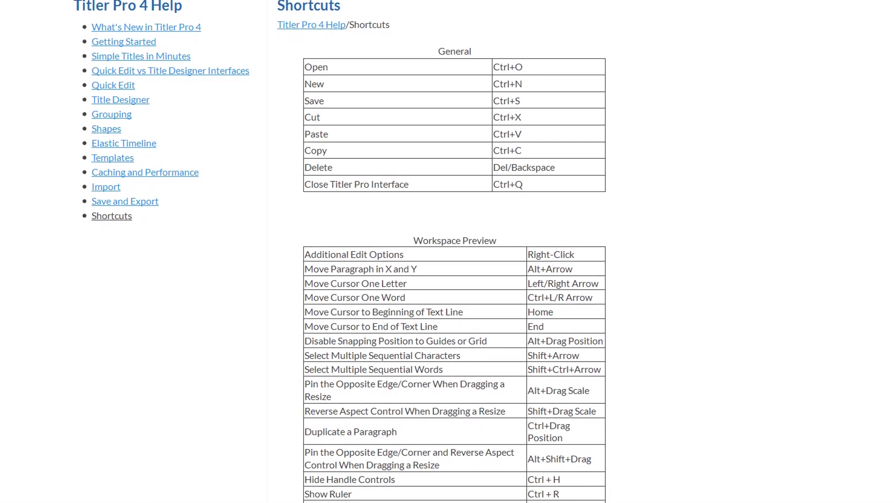
{"action": "scroll", "coordinate": [447, 251], "scroll_direction": "down", "scroll_amount": 3}
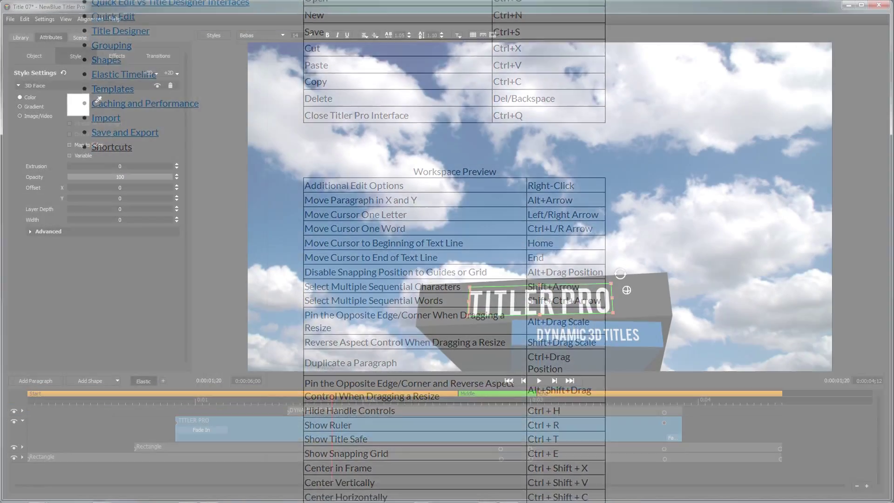
- Browse the Styles library's Cinematic and Basic collections and preview the Impact style on TITLER PRO
{"action": "left_click", "coordinate": [217, 35]}
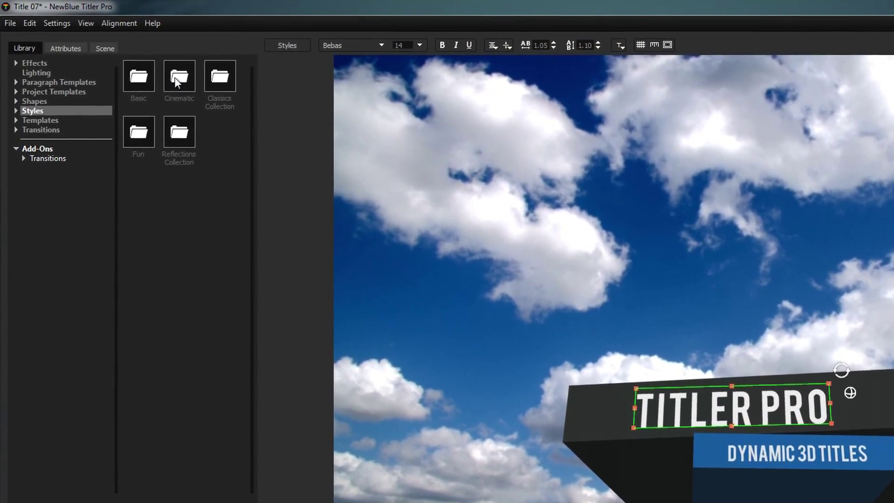
{"action": "double_click", "coordinate": [174, 77]}
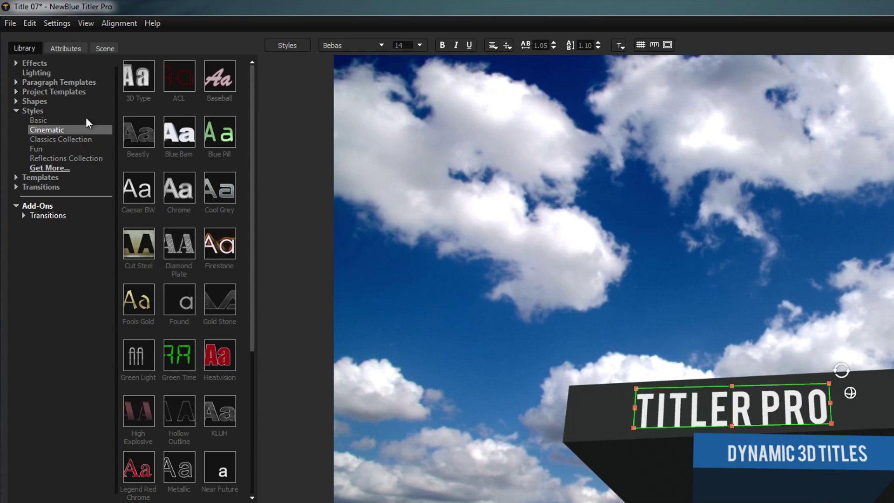
{"action": "left_click", "coordinate": [65, 122]}
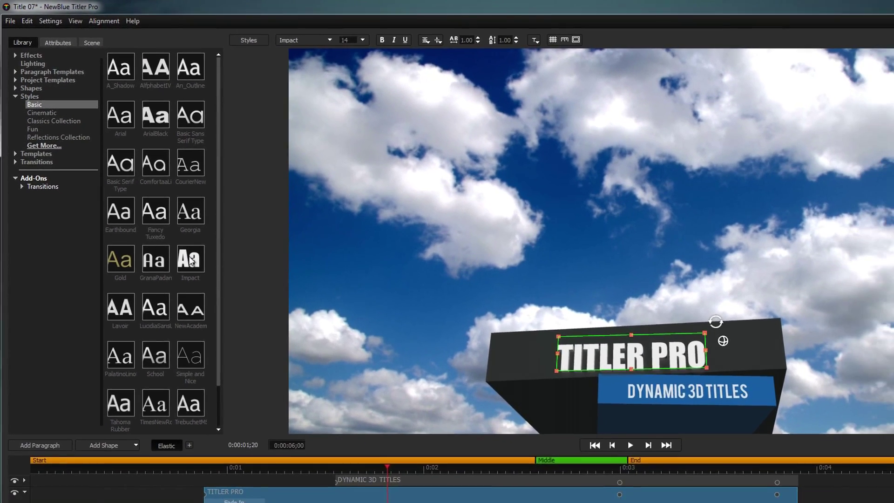
{"action": "left_click_drag", "start_coordinate": [191, 261], "coordinate": [623, 360]}
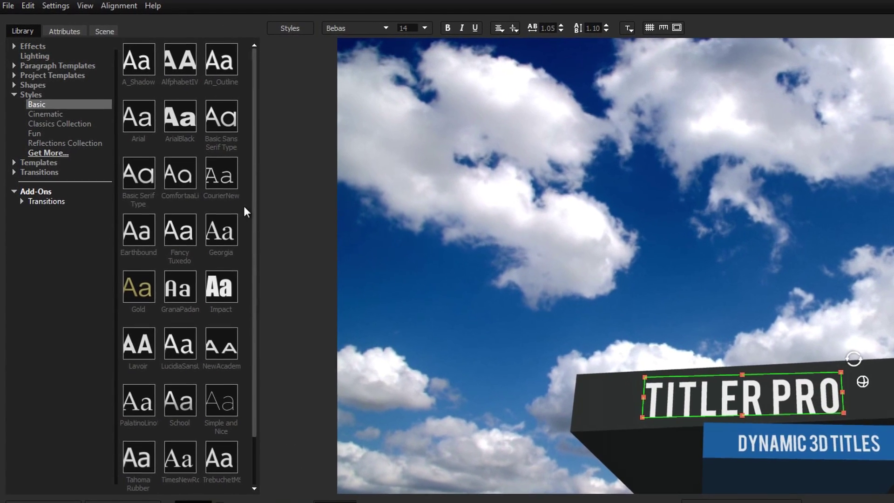
- Browse the Paragraph, Project and Shapes (Circles, Rectangles) template categories in the library
{"action": "left_click", "coordinate": [13, 66]}
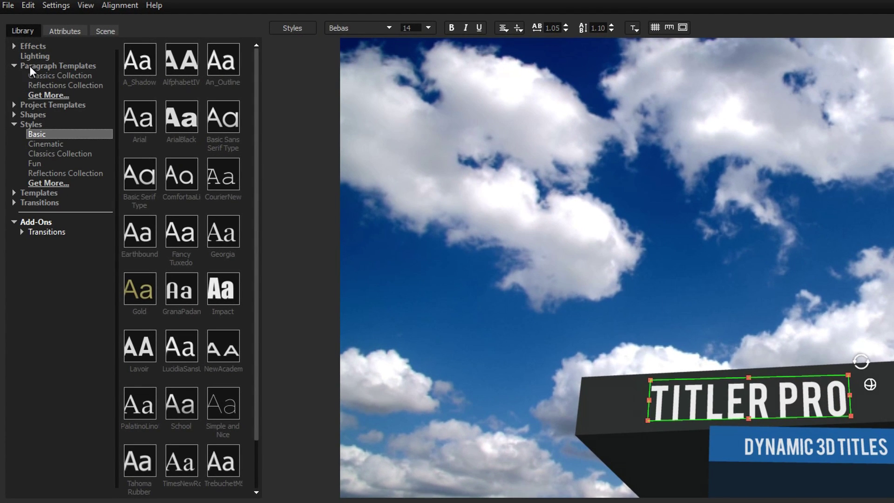
{"action": "left_click", "coordinate": [31, 65]}
{"action": "left_click", "coordinate": [16, 105]}
{"action": "left_click", "coordinate": [29, 104]}
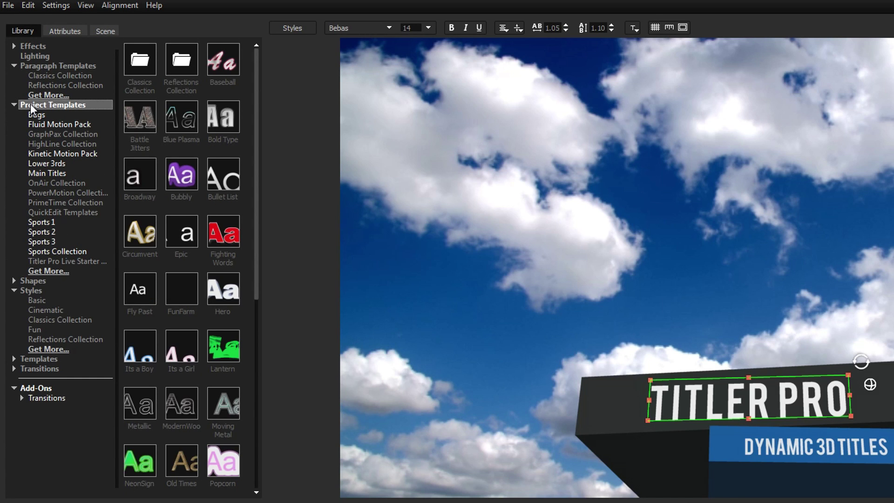
{"action": "left_click", "coordinate": [13, 281]}
{"action": "left_click", "coordinate": [29, 281]}
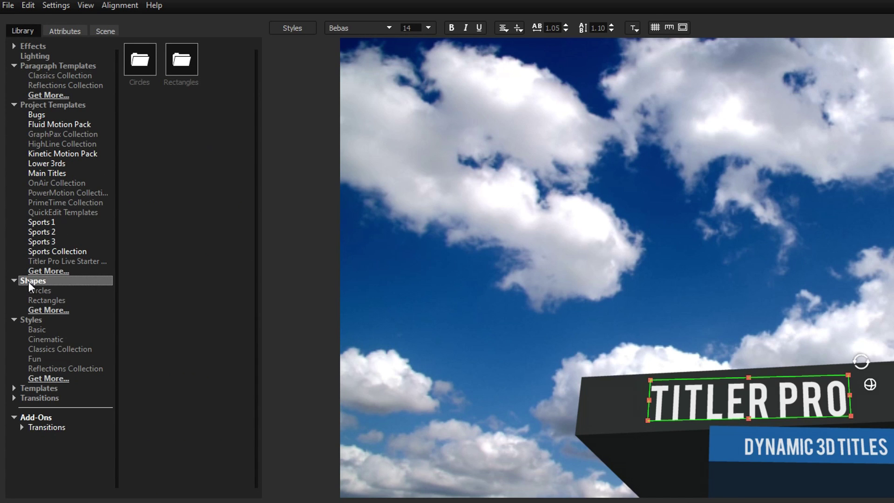
- Expand Transitions > Animations and show the Popup folder's presets, such as Big Bounce and Spring Up
{"action": "double_click", "coordinate": [152, 59]}
{"action": "left_click", "coordinate": [14, 398]}
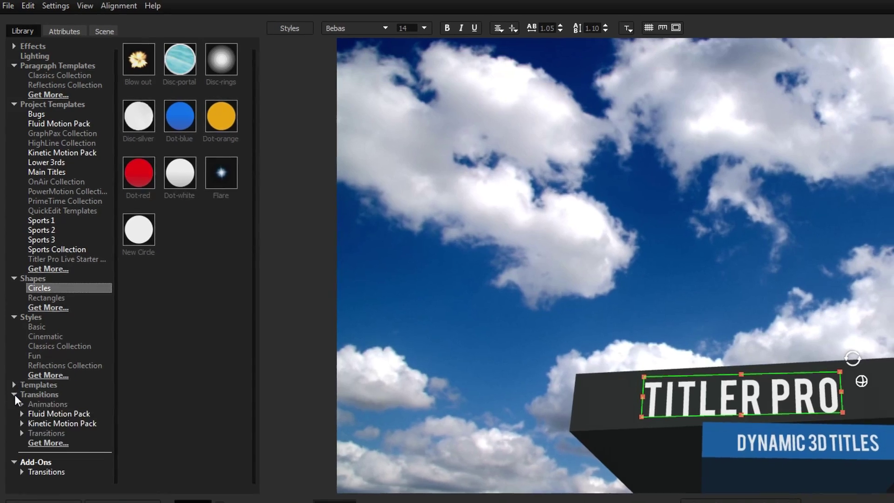
{"action": "left_click", "coordinate": [22, 407]}
{"action": "left_click", "coordinate": [34, 407]}
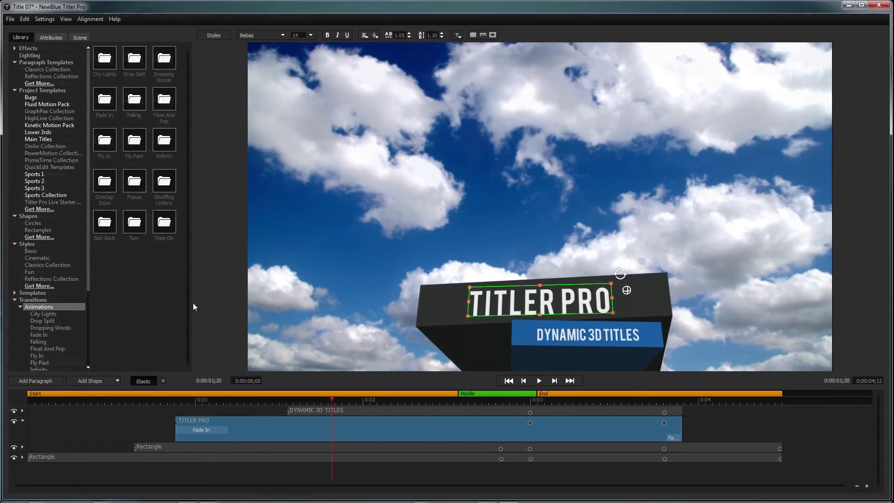
{"action": "scroll", "coordinate": [43, 419], "scroll_direction": "down", "scroll_amount": 1}
{"action": "left_click", "coordinate": [43, 427]}
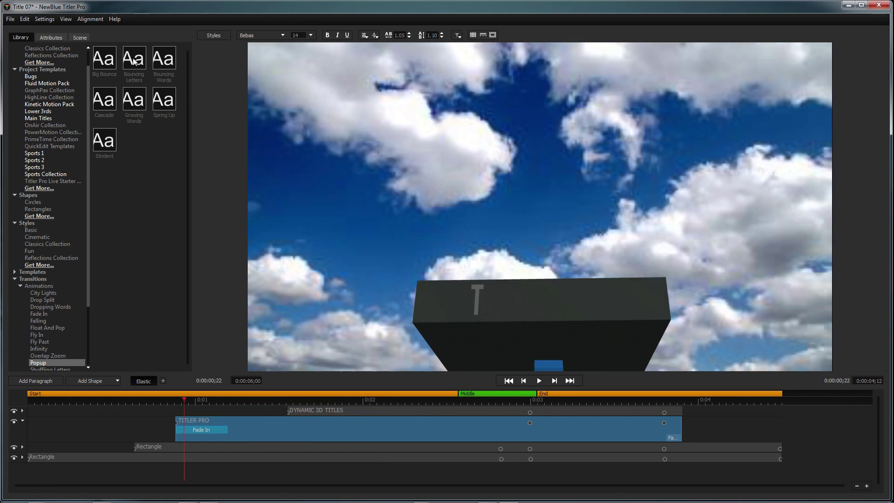
- Add Bouncing Letters and Spring Up Popup animations to TITLER PRO, preview, and select the first
{"action": "left_click_drag", "start_coordinate": [164, 100], "coordinate": [191, 424]}
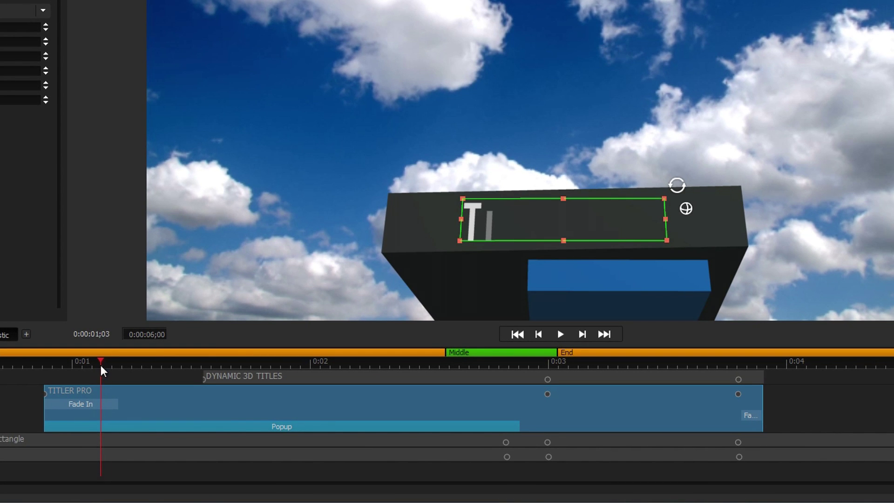
{"action": "left_click_drag", "start_coordinate": [100, 365], "coordinate": [729, 380]}
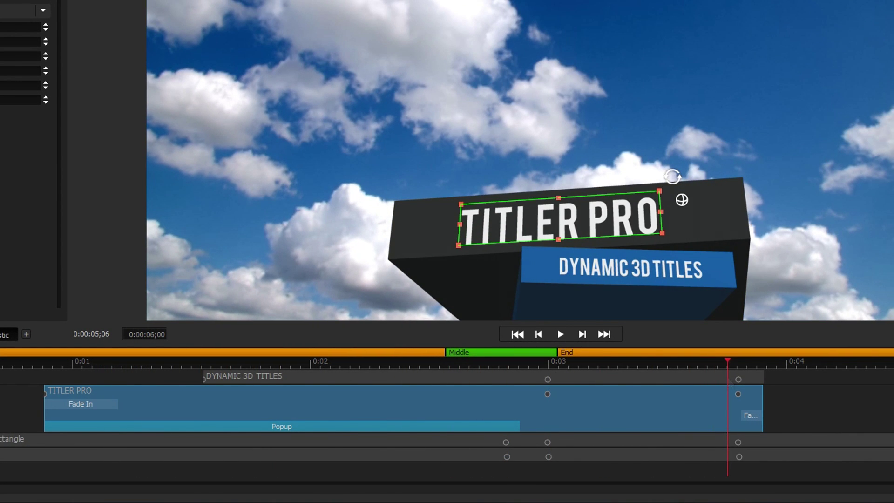
{"action": "left_click_drag", "start_coordinate": [140, 22], "coordinate": [739, 410]}
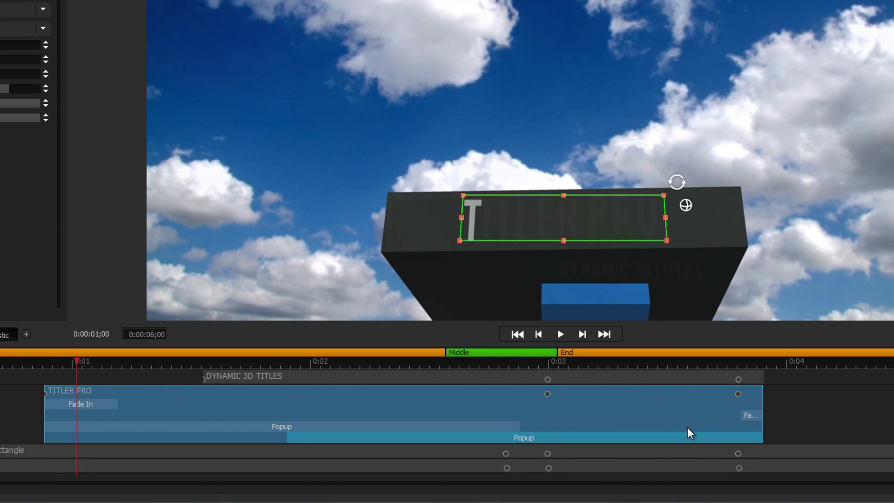
{"action": "left_click", "coordinate": [409, 429]}
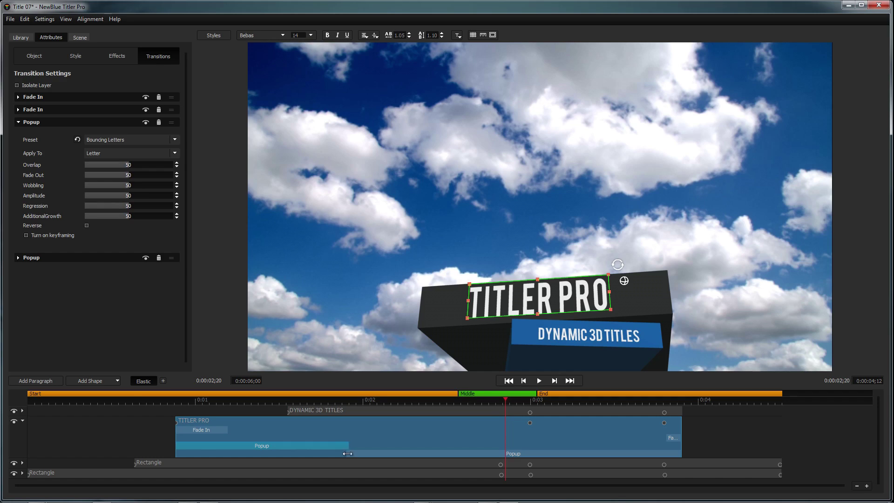
- Delay the second Popup to near the end, preview it, and turn on TITLER PRO keyframing
{"action": "left_click_drag", "start_coordinate": [348, 453], "coordinate": [381, 455]}
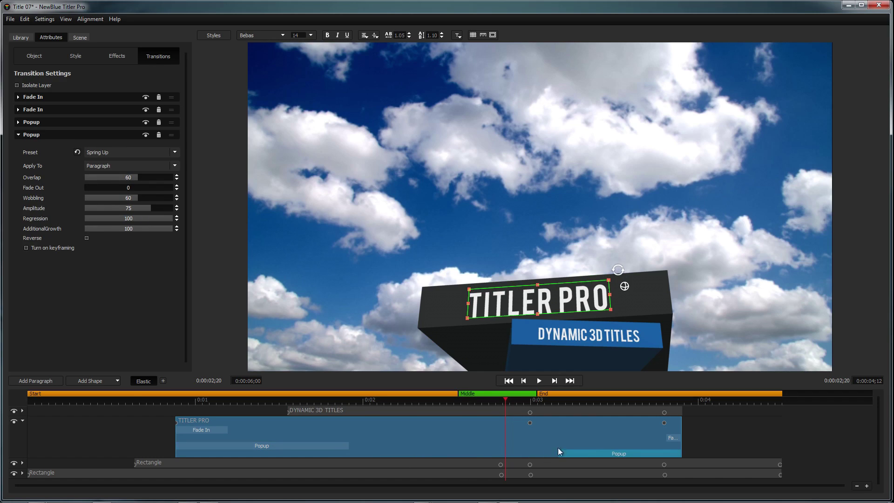
{"action": "left_click", "coordinate": [539, 381]}
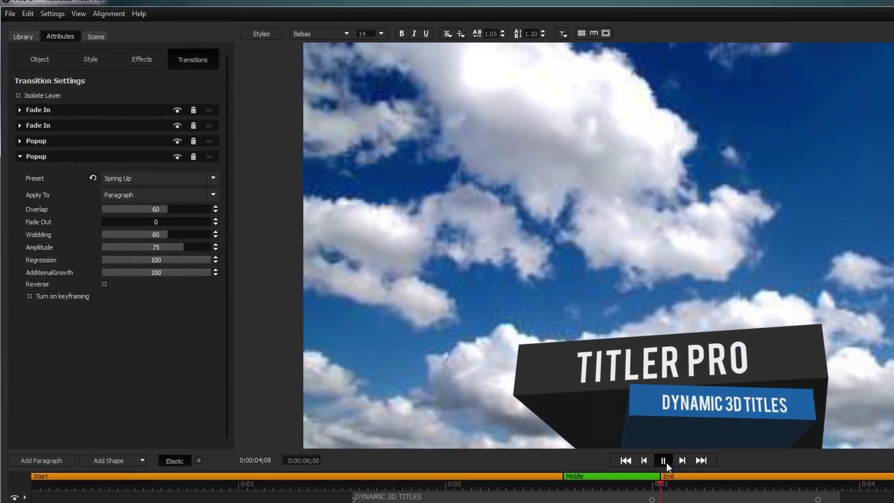
{"action": "left_click", "coordinate": [47, 55]}
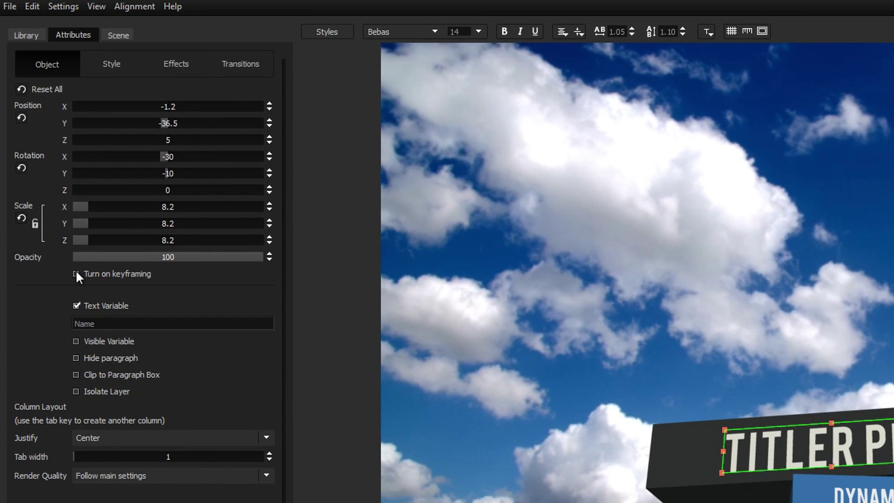
{"action": "left_click", "coordinate": [76, 274]}
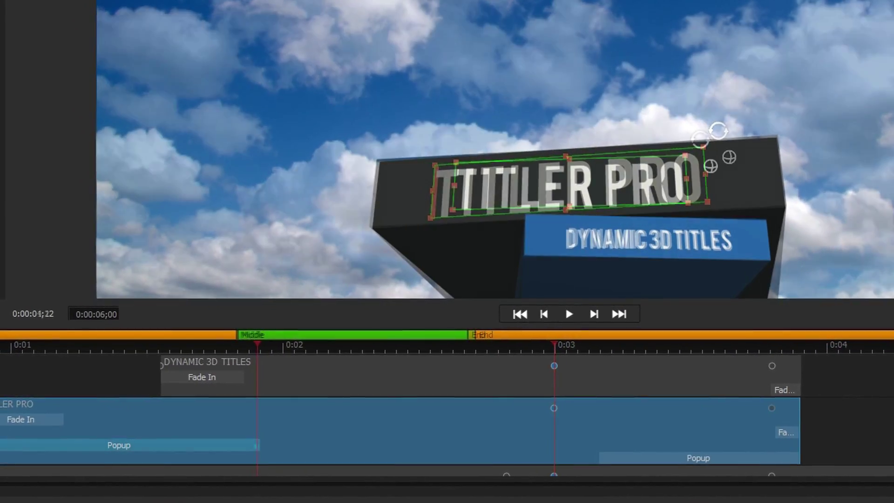
{"action": "left_click", "coordinate": [245, 351]}
- Scrub the animation, extend the title duration to 10 seconds, and play it back
{"action": "left_click_drag", "start_coordinate": [282, 343], "coordinate": [296, 322]}
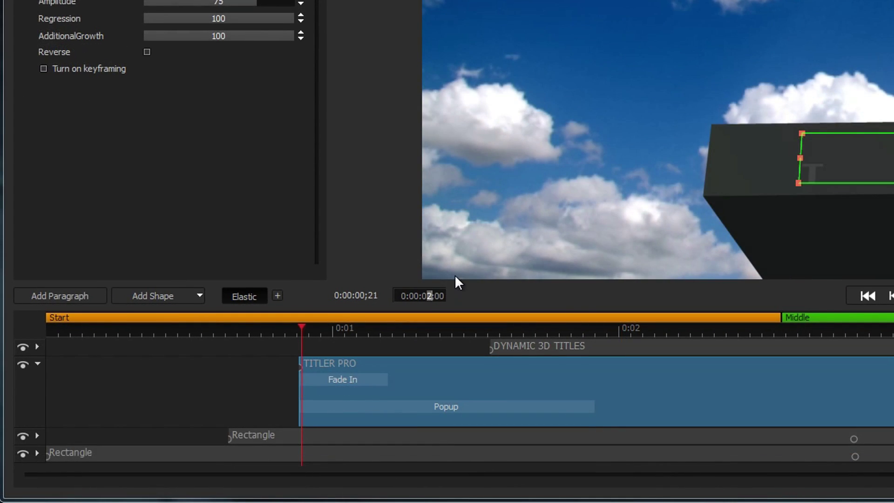
{"action": "type", "text": "10"}
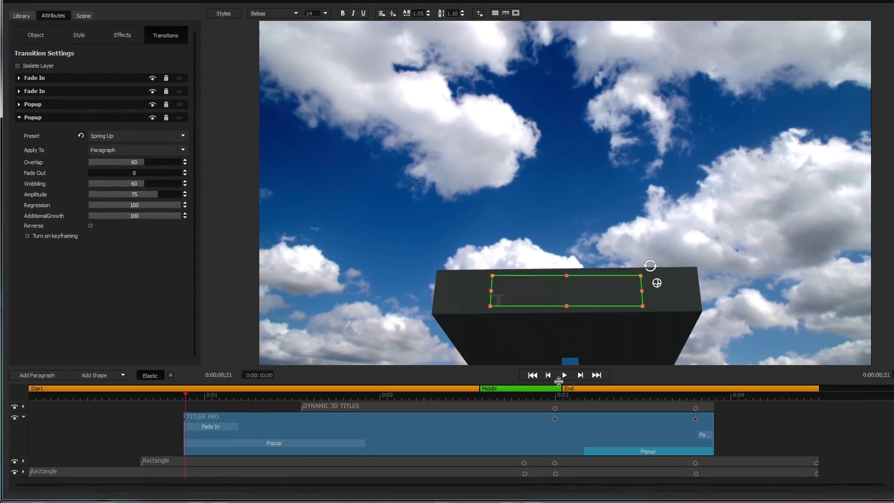
{"action": "left_click", "coordinate": [729, 338]}
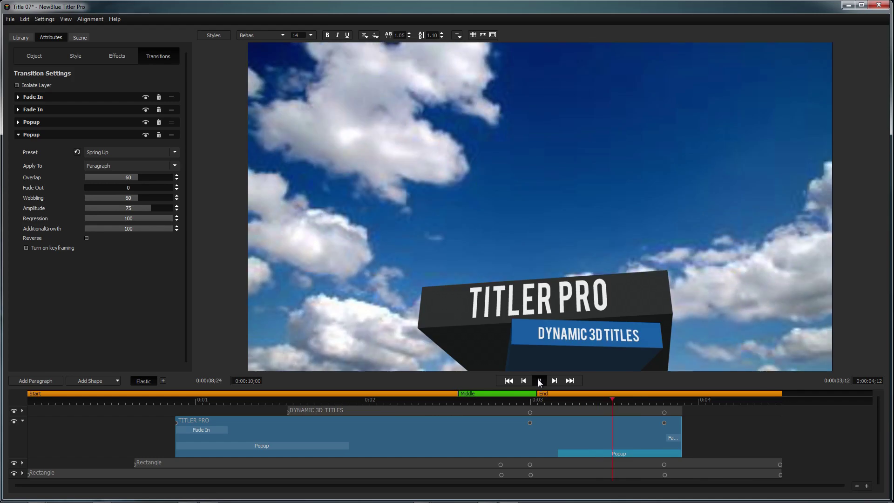
- Stop the preview playback and return to the start
{"action": "left_click", "coordinate": [539, 381]}
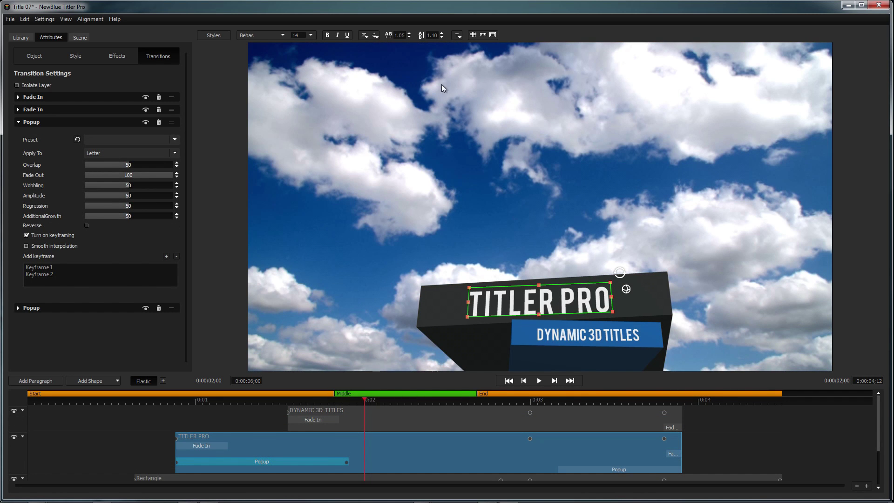
- Keyframe Light 1, aim it more directly at the title, and replay the fade-in
{"action": "left_click", "coordinate": [79, 38]}
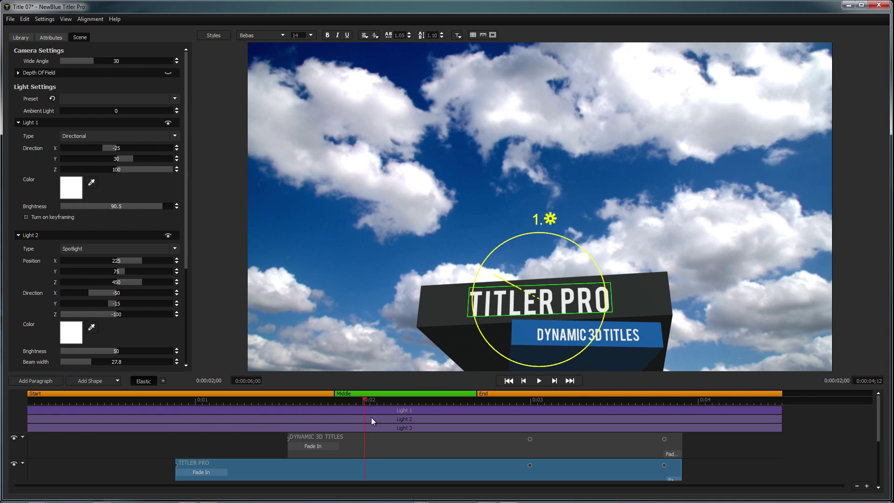
{"action": "left_click", "coordinate": [26, 217]}
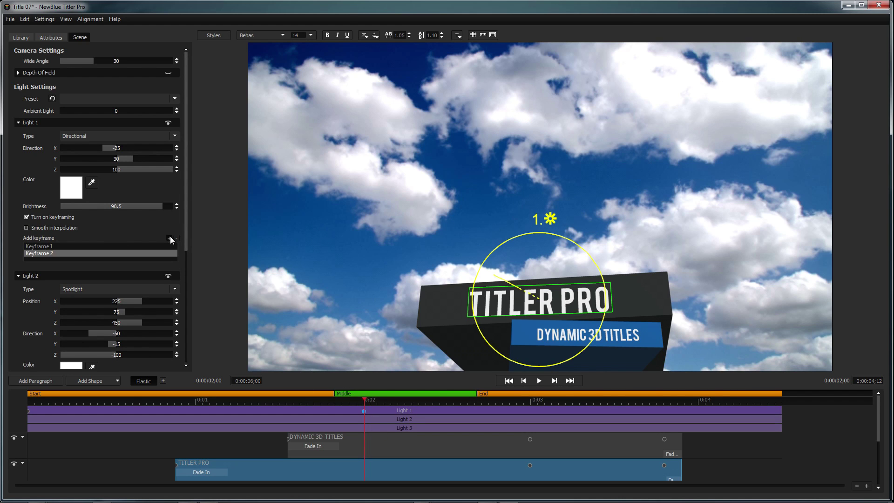
{"action": "mouse_move", "coordinate": [503, 280]}
{"action": "left_mouse_down"}
{"action": "mouse_move", "coordinate": [457, 225]}
{"action": "mouse_move", "coordinate": [518, 288]}
{"action": "left_mouse_up"}
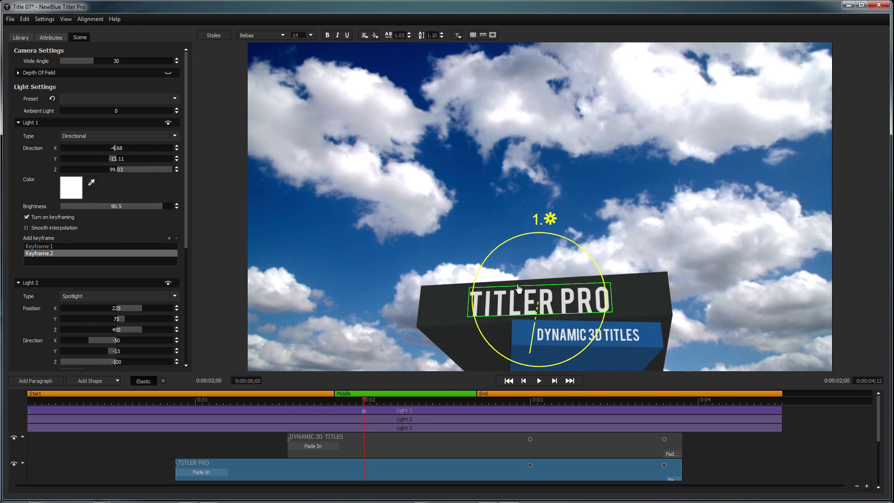
{"action": "mouse_move", "coordinate": [364, 405]}
{"action": "left_mouse_down"}
{"action": "mouse_move", "coordinate": [129, 417]}
{"action": "mouse_move", "coordinate": [189, 396]}
{"action": "mouse_move", "coordinate": [333, 369]}
{"action": "mouse_move", "coordinate": [364, 387]}
{"action": "left_mouse_up"}
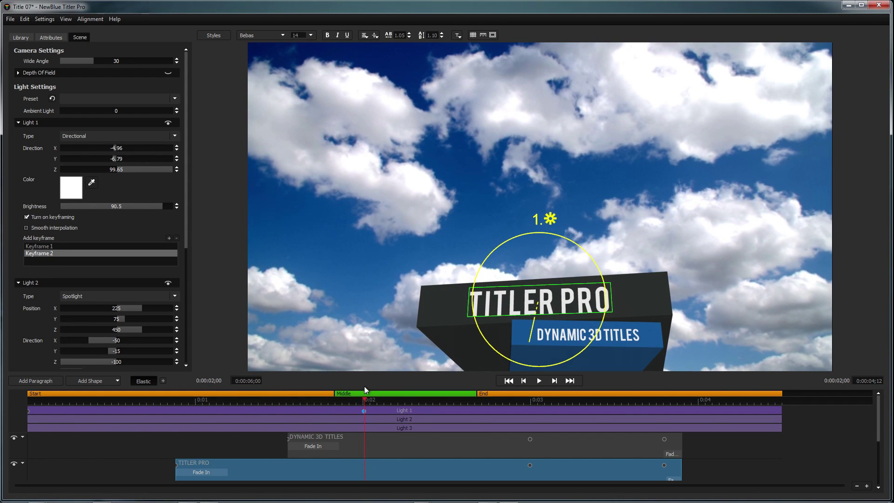
- Close the title, apply the changes to the template, and play the Avid sequence
{"action": "left_click", "coordinate": [879, 6]}
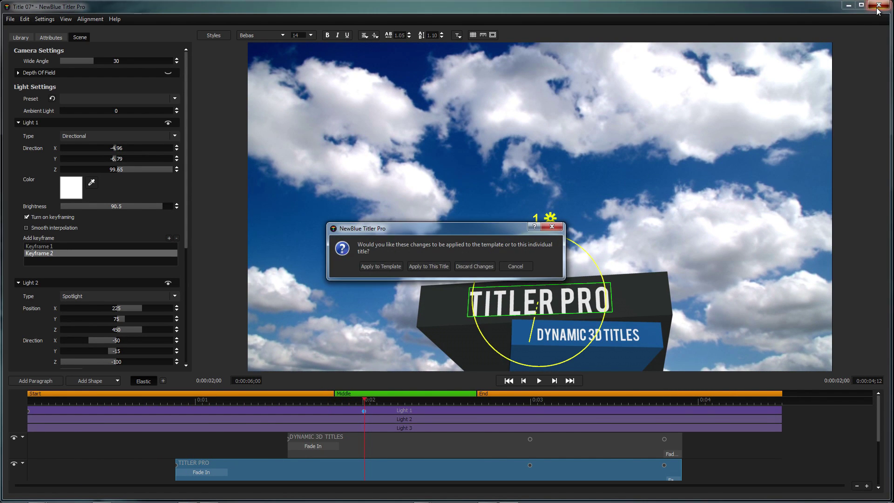
{"action": "left_click", "coordinate": [373, 266]}
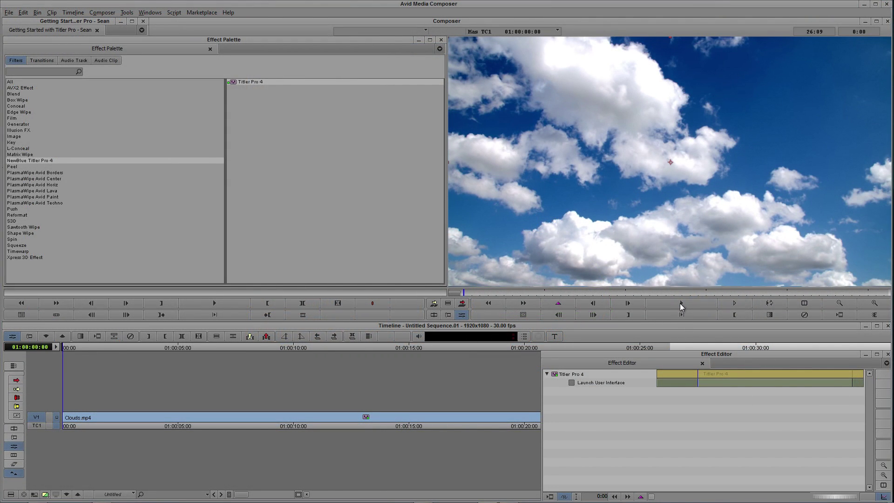
{"action": "left_click", "coordinate": [680, 303]}
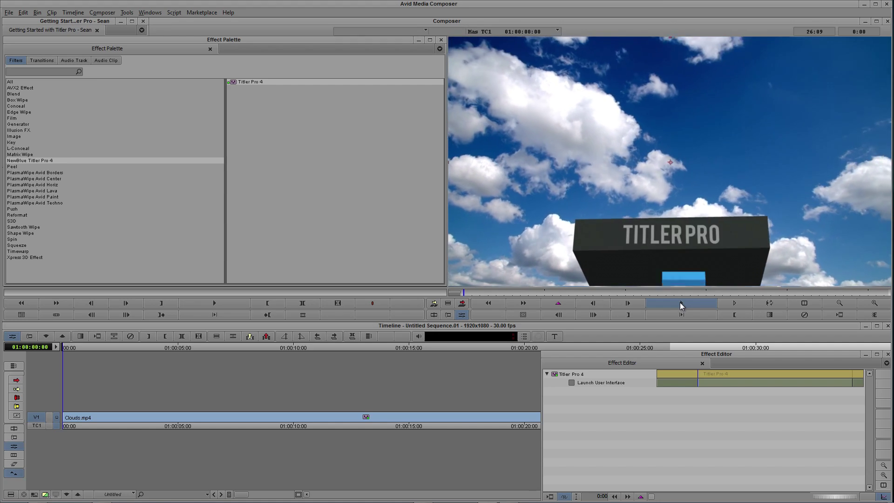